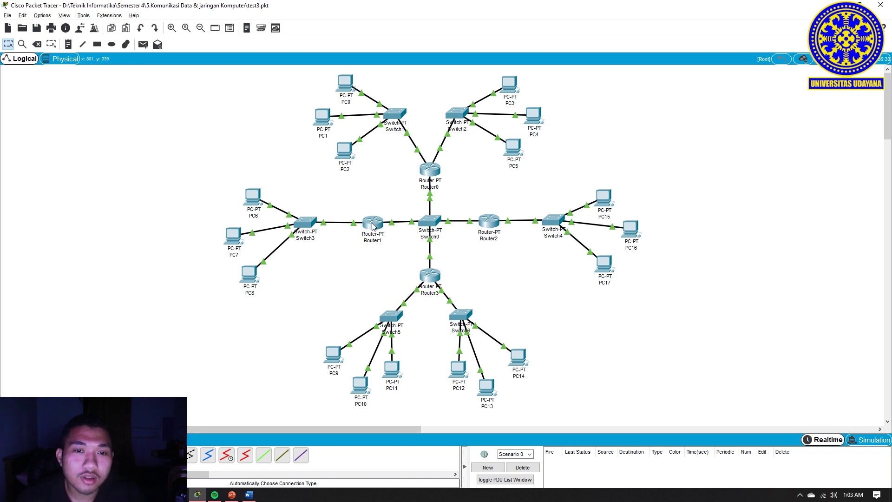
- Review the IP address and subnet mask of Router0's FastEthernet0/0, FastEthernet1/0 and FastEthernet2/0 interfaces, and close its configuration
mouse_move(372, 223)
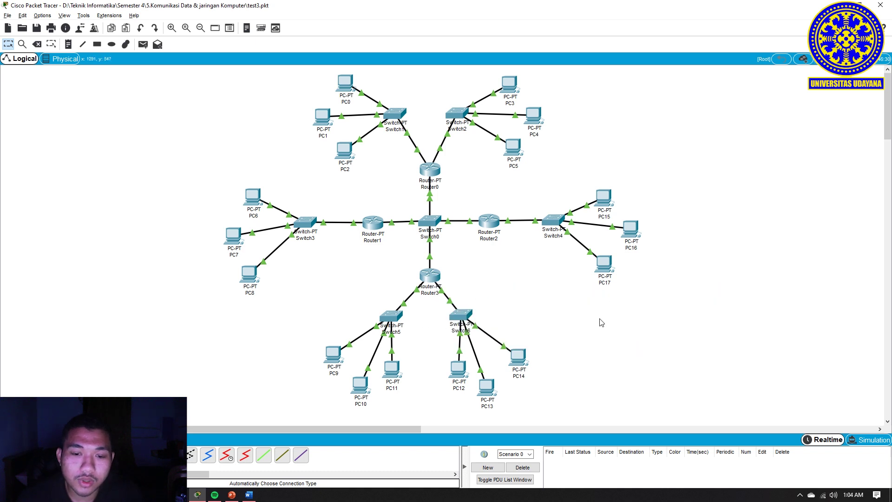
click(433, 174)
drag(411, 115, 672, 86)
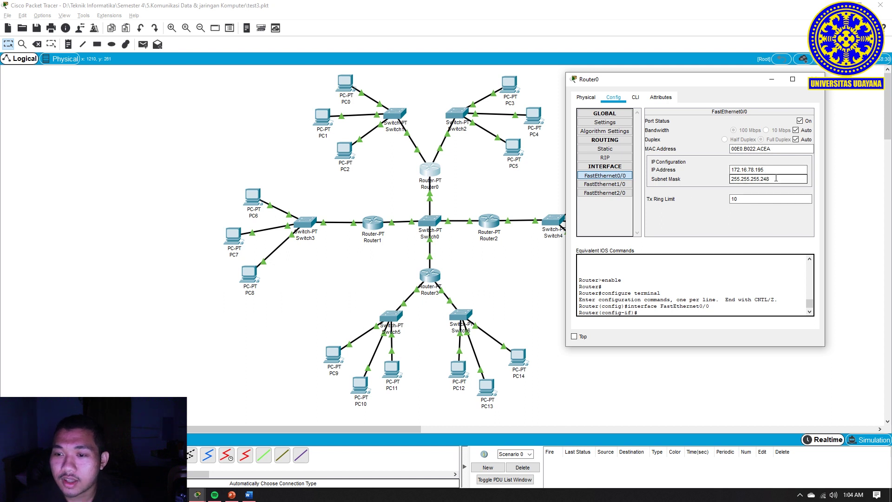
click(627, 184)
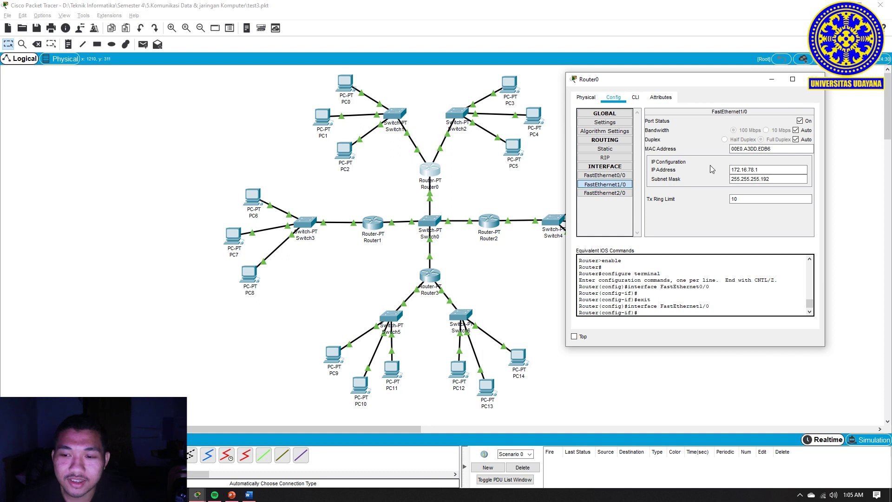
click(622, 195)
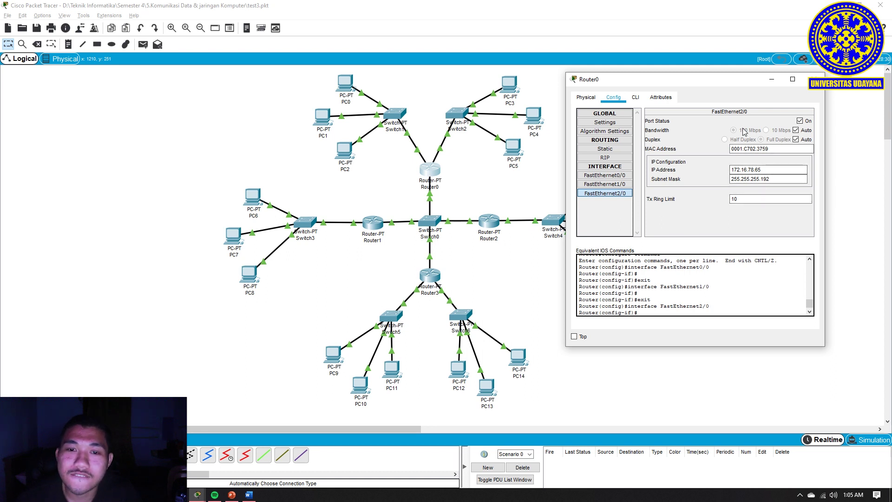
click(813, 79)
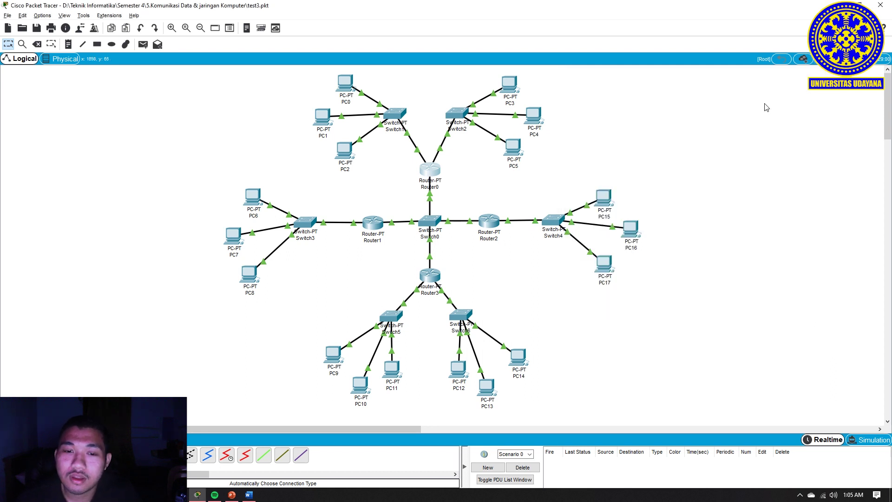
- Review the IP configuration of Router1's FastEthernet0/0 and FastEthernet1/0 interfaces
click(378, 226)
drag(430, 113, 661, 76)
click(587, 166)
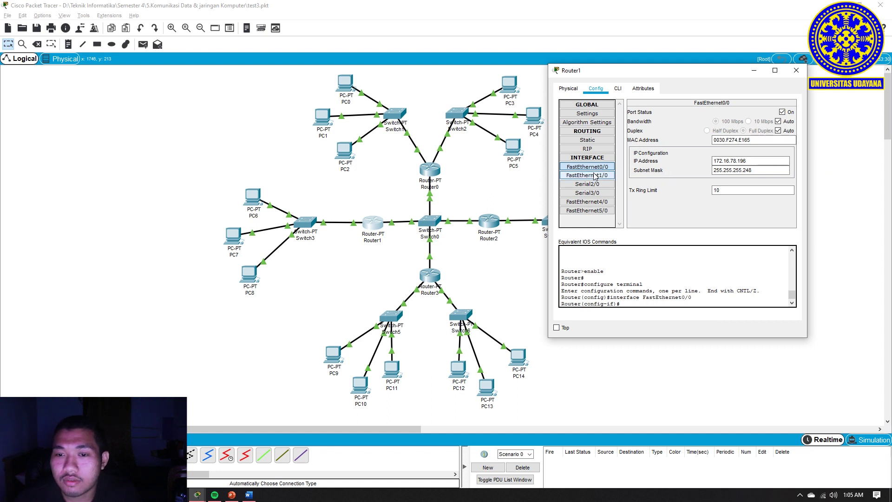
click(755, 171)
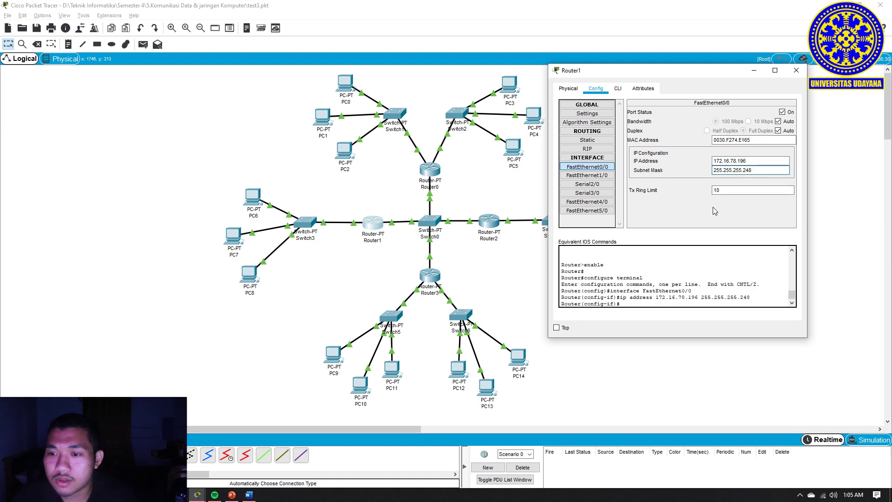
click(588, 176)
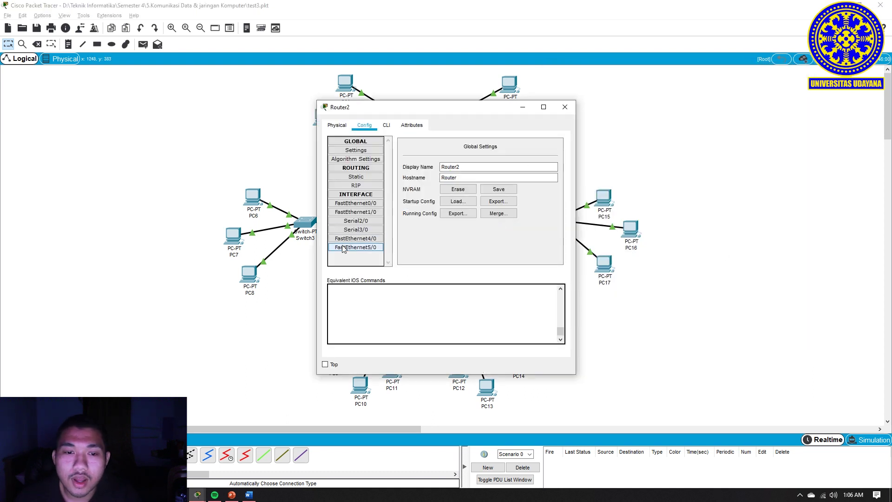
- Review the IP configuration of Router2's FastEthernet0/0 and FastEthernet1/0 interfaces, and close its configuration
click(355, 203)
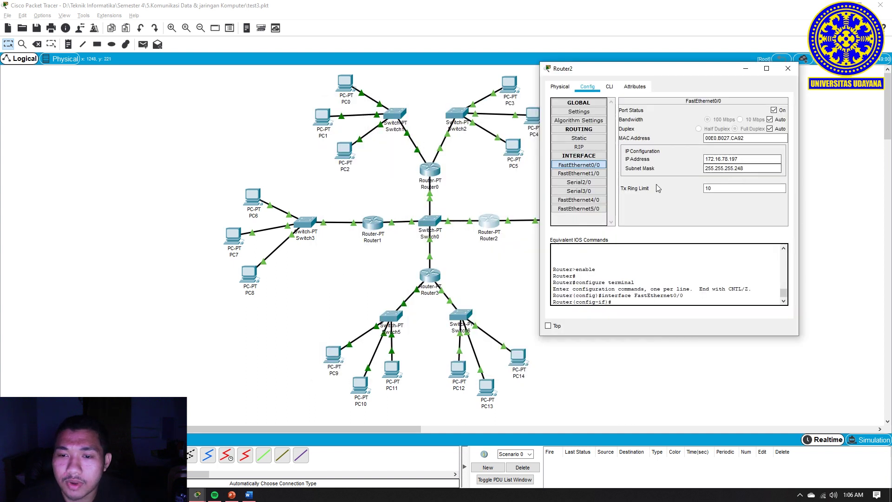
click(579, 173)
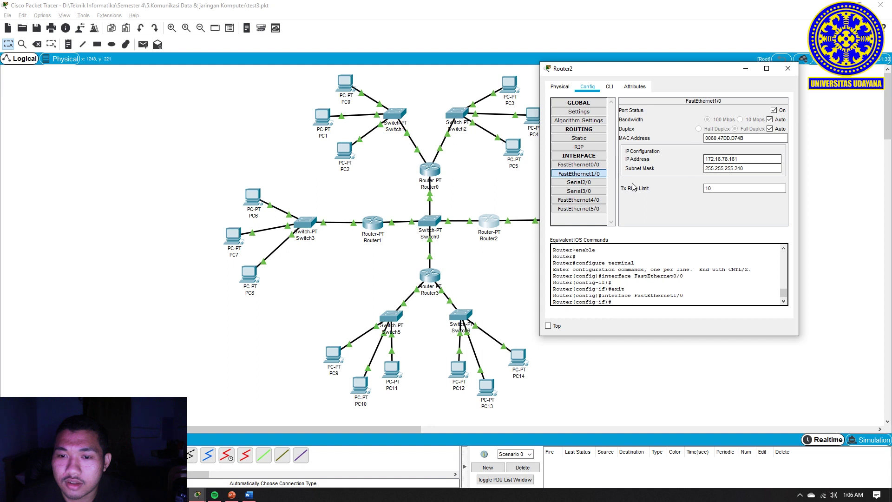
click(754, 160)
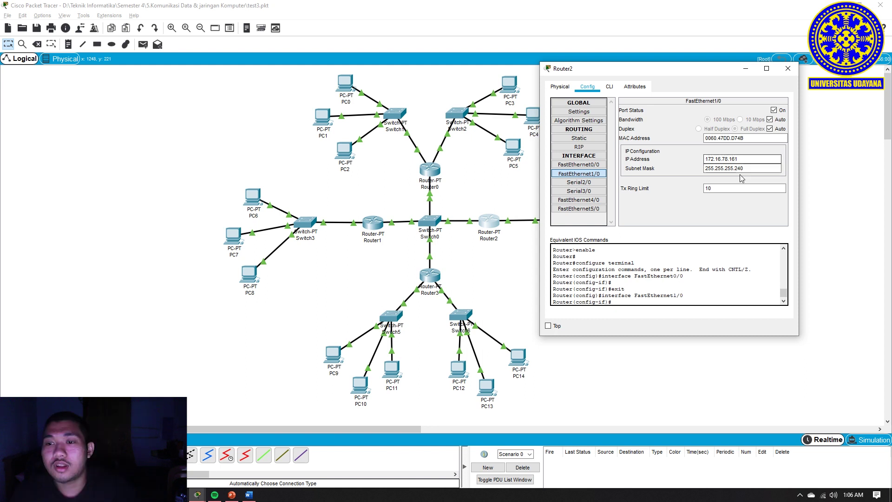
click(741, 168)
click(787, 68)
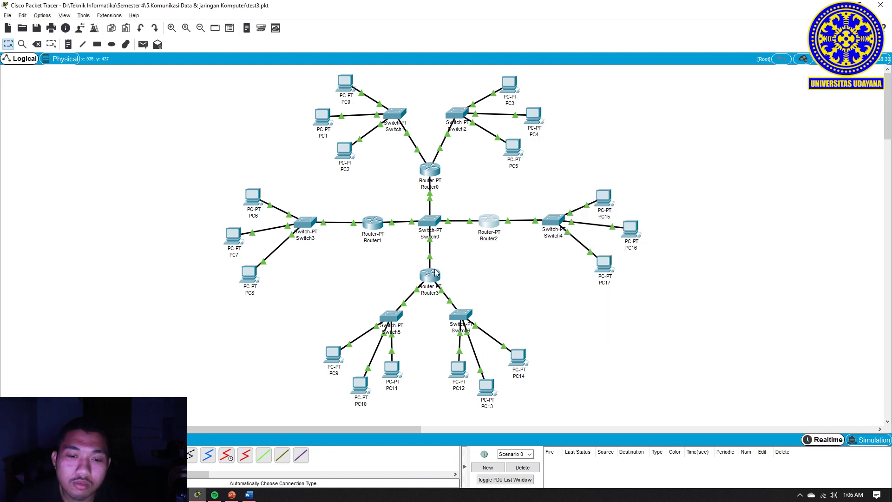
- Review the IP address and subnet mask of Router3's FastEthernet0/0, FastEthernet1/0 and FastEthernet2/0 interfaces
click(431, 275)
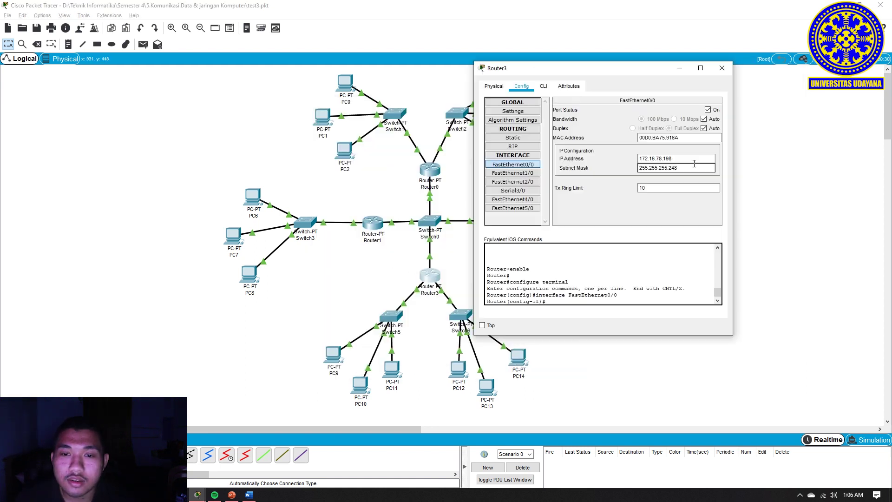
click(679, 159)
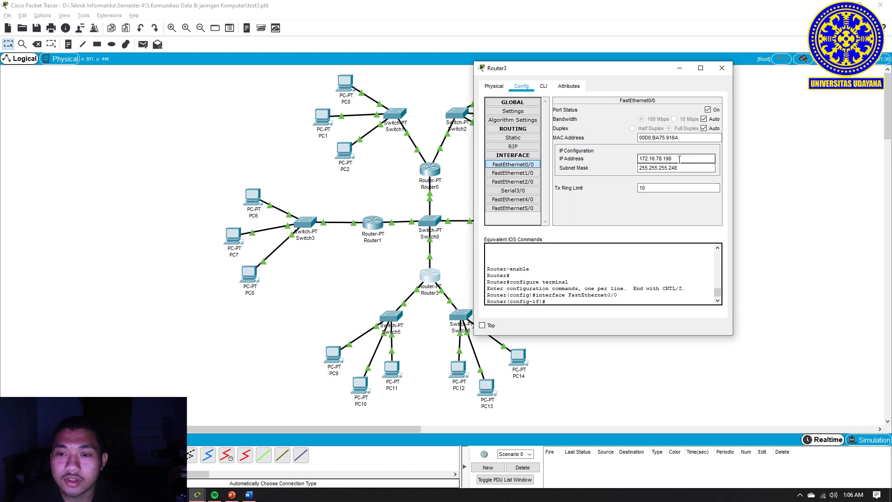
click(685, 169)
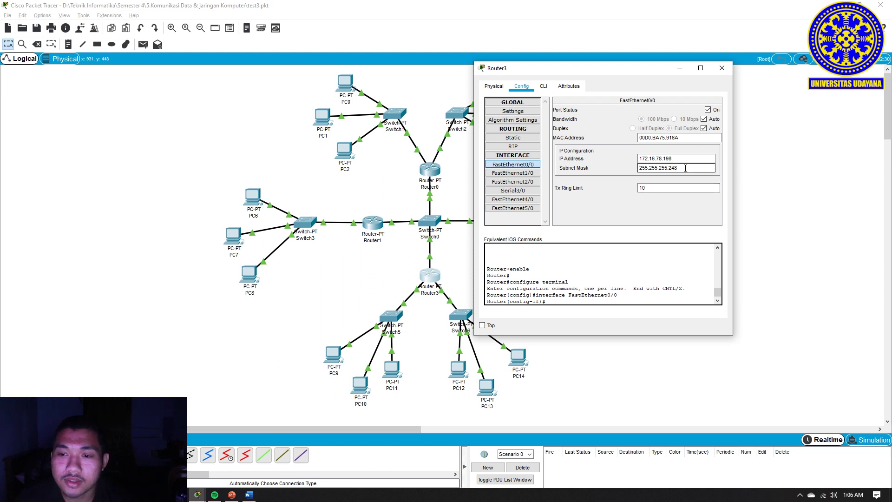
click(526, 175)
click(682, 158)
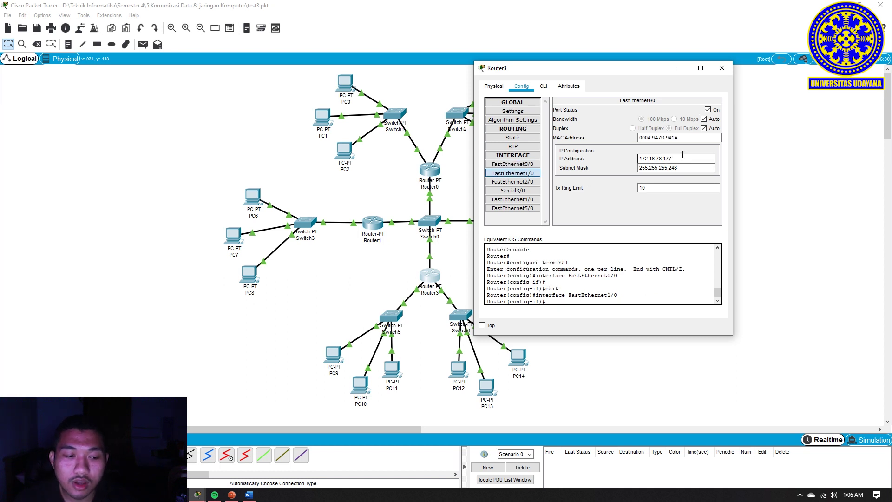
click(658, 166)
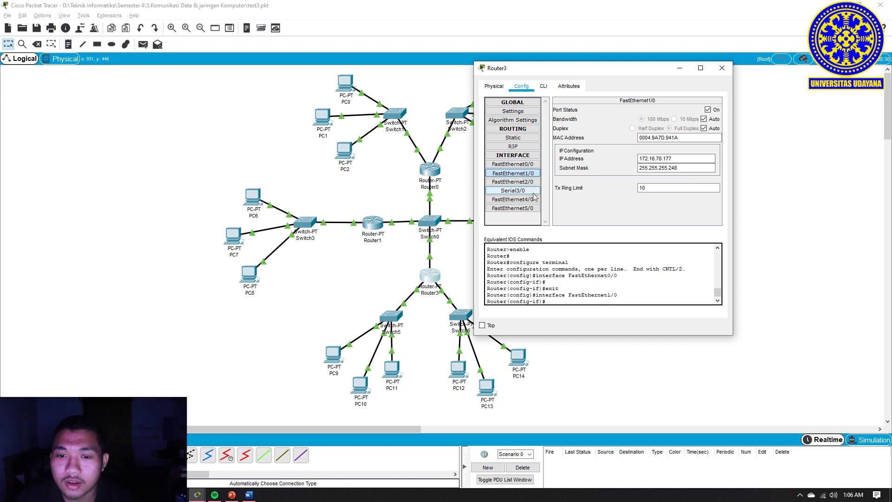
click(513, 182)
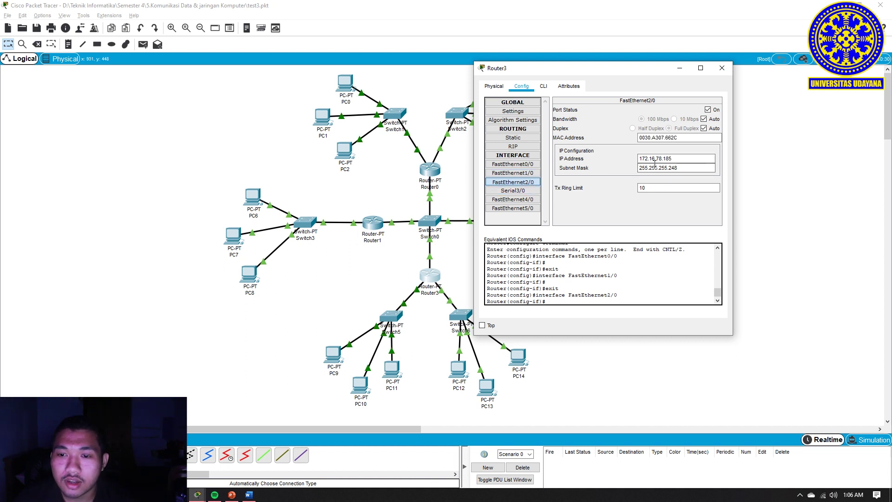
click(678, 158)
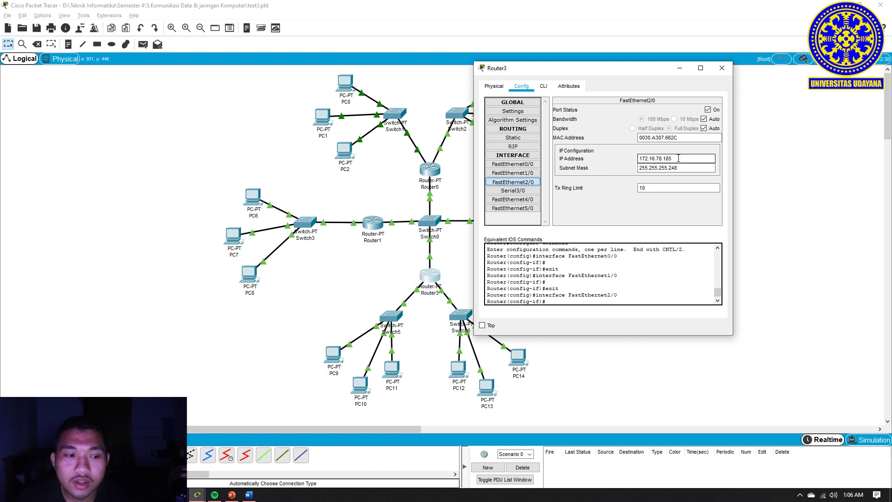
click(682, 169)
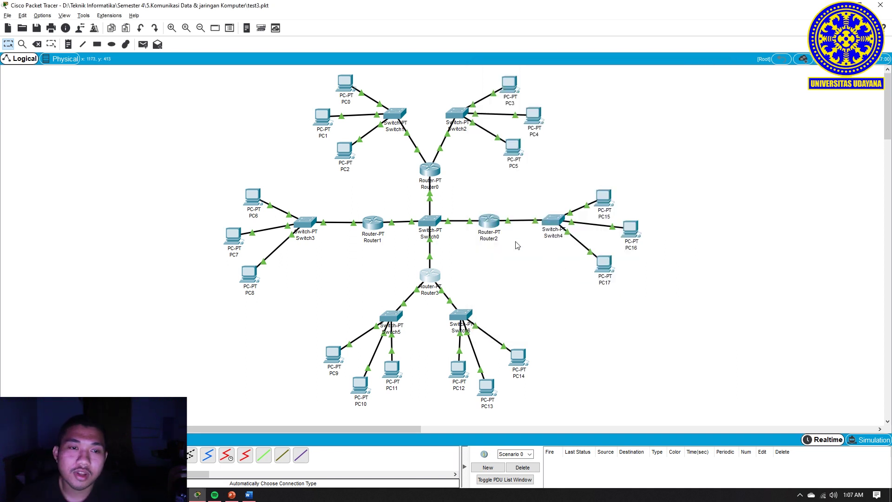
- Test connectivity with a simple PDU from PC0 to PC12 and one from PC12 back to PC0
click(143, 44)
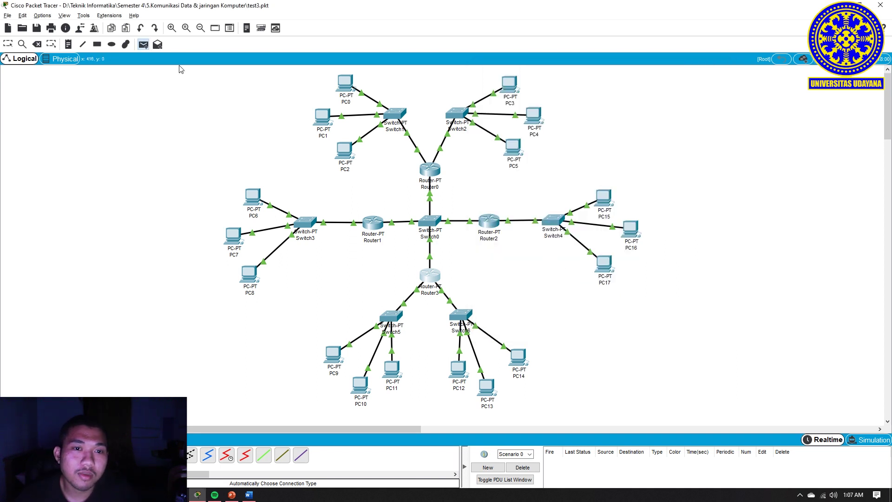
click(345, 82)
click(458, 370)
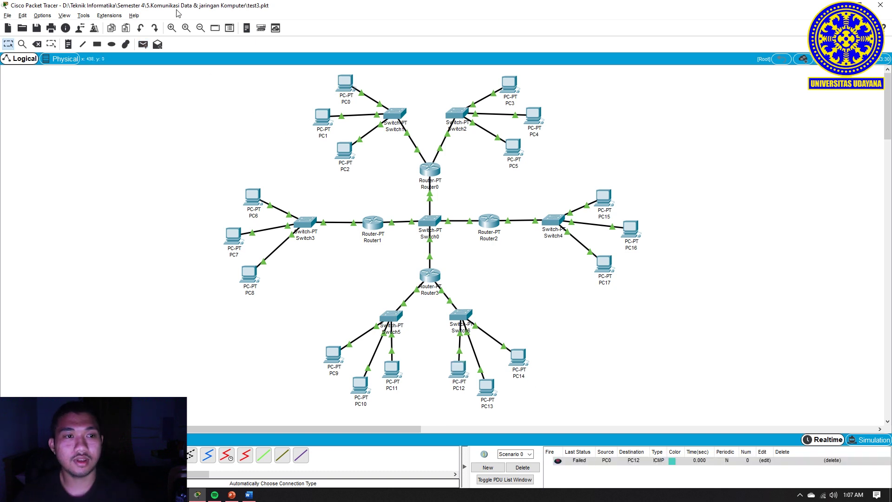
click(142, 44)
click(458, 369)
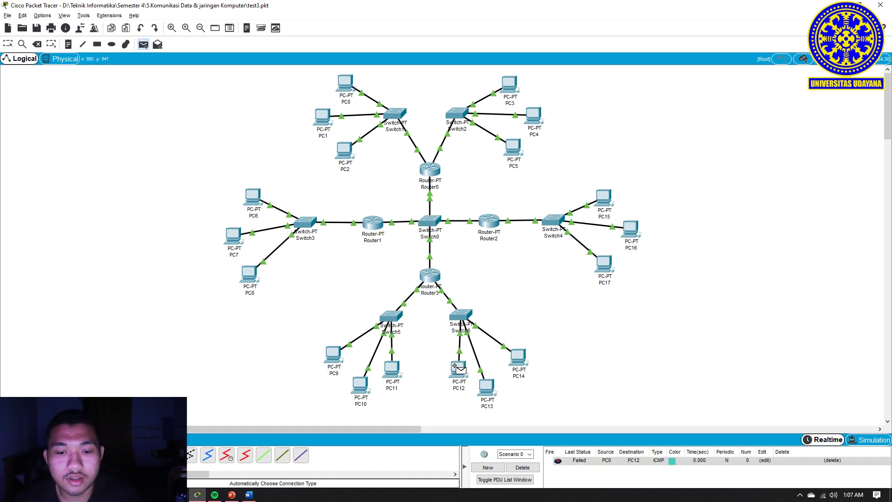
click(345, 84)
- Send a simple PDU from PC0 to PC15 twice, and clear the test PDUs by deleting Scenario 0
click(143, 44)
click(345, 83)
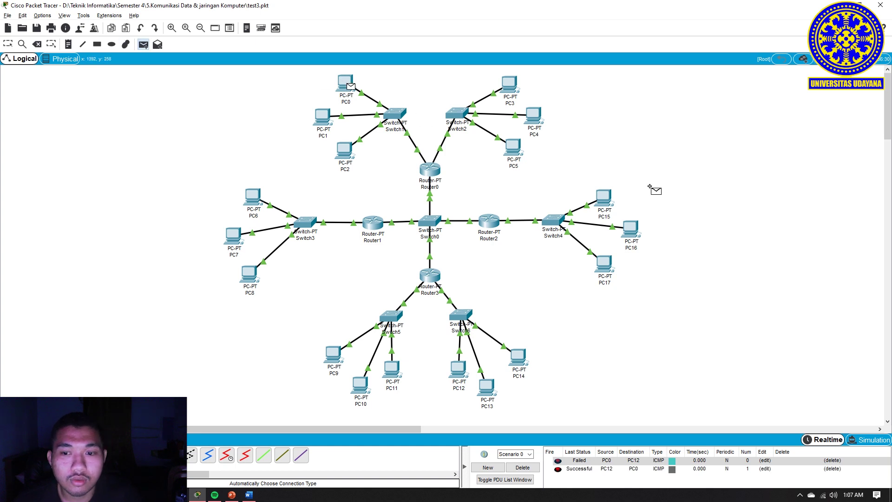
click(602, 198)
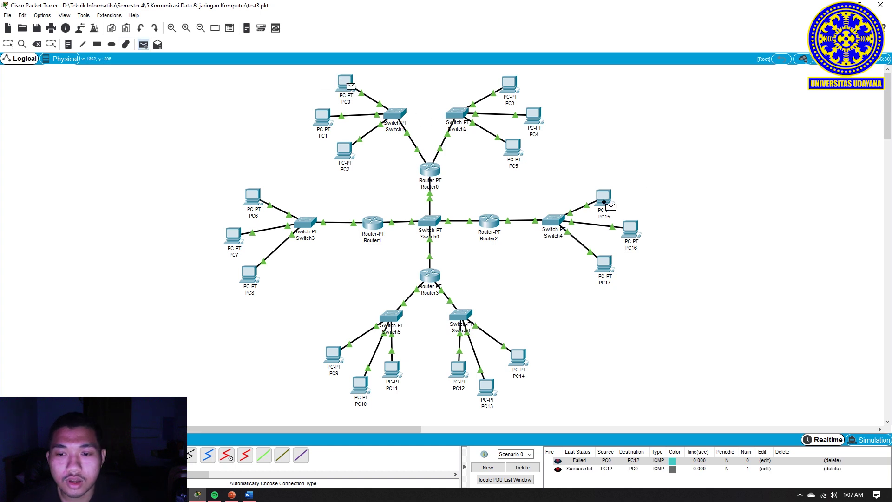
click(143, 44)
click(345, 84)
click(598, 204)
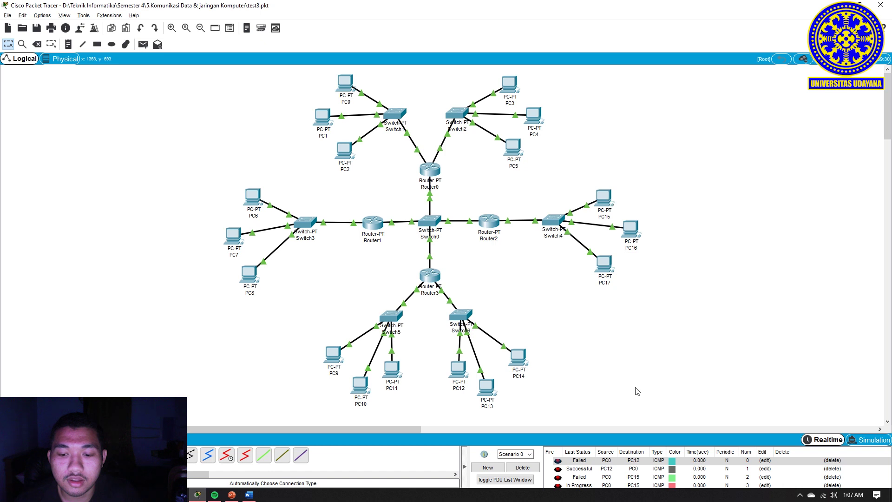
click(522, 466)
- Send a simple PDU from PC0 to PC15 and another from PC0 to PC3
click(143, 44)
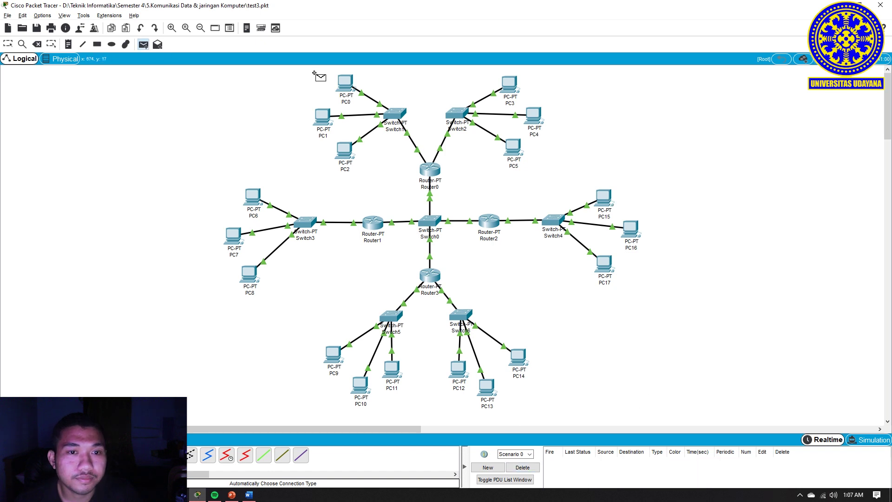
click(345, 84)
click(610, 202)
click(142, 44)
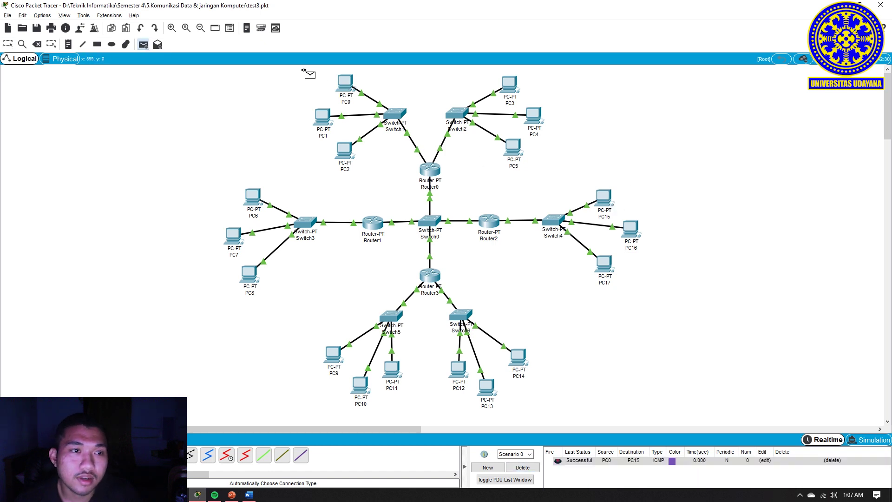
click(345, 84)
click(509, 84)
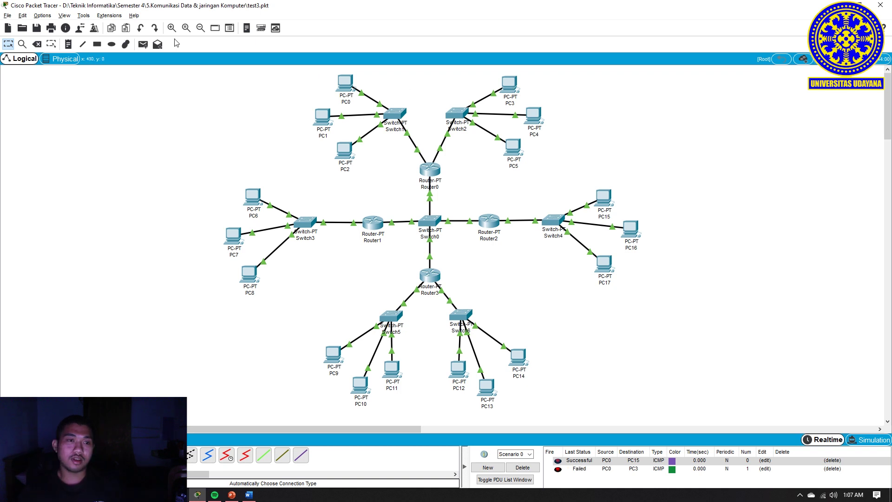
- Send a simple PDU from PC3 to PC0
click(143, 44)
click(509, 85)
click(345, 83)
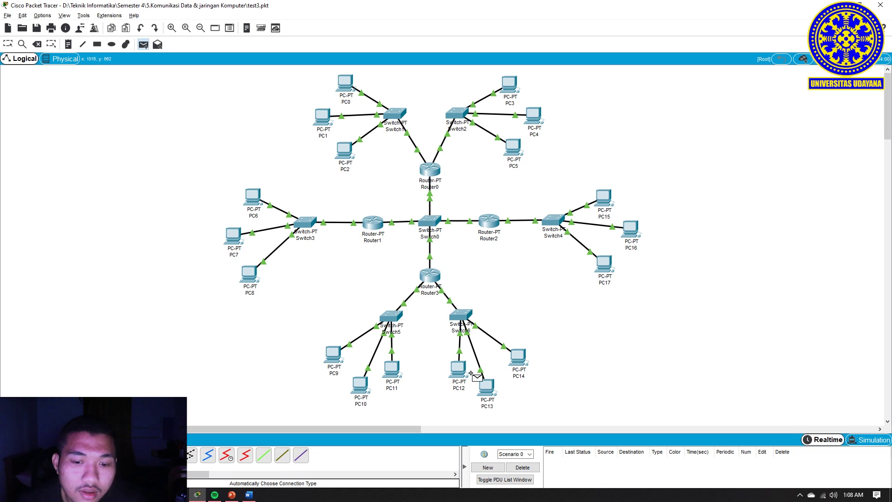
- Send a simple PDU from PC12 to PC6 and another from PC15 to PC9
click(458, 369)
click(255, 200)
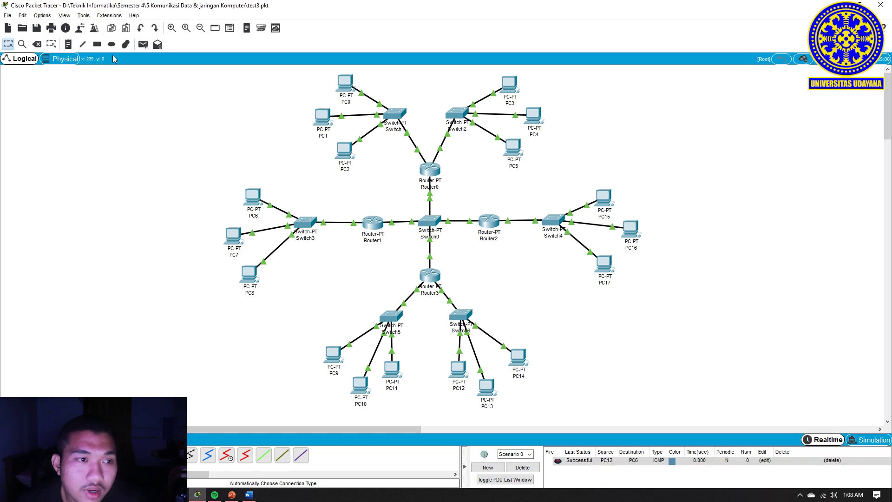
click(142, 44)
click(603, 198)
click(333, 354)
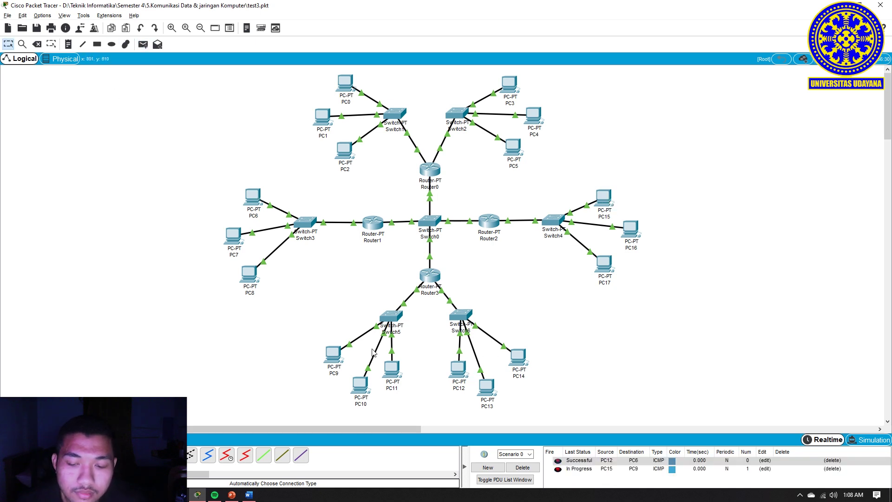
- Repeat the simple PDU test from PC15 to PC9
click(142, 44)
click(603, 197)
click(333, 354)
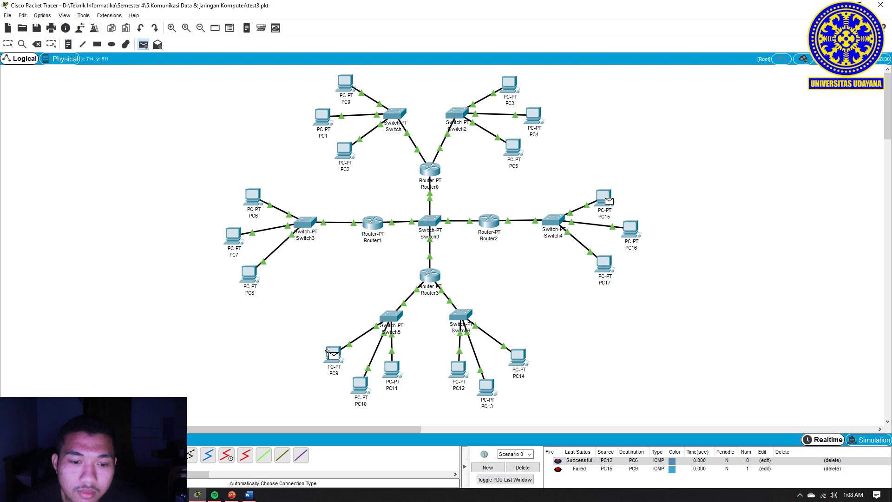
click(328, 351)
- Send simple PDUs to PC12 from PC3 and from PC6, and check their status in the PDU list
click(142, 45)
click(508, 83)
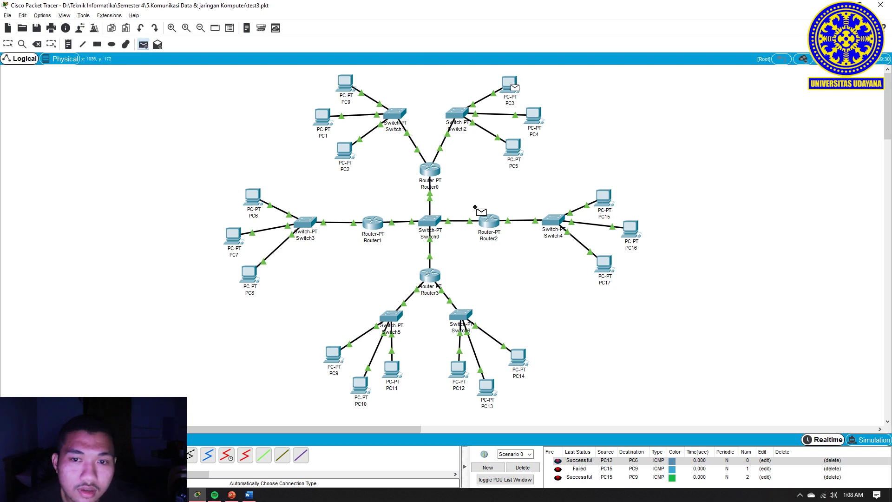
click(457, 368)
click(142, 44)
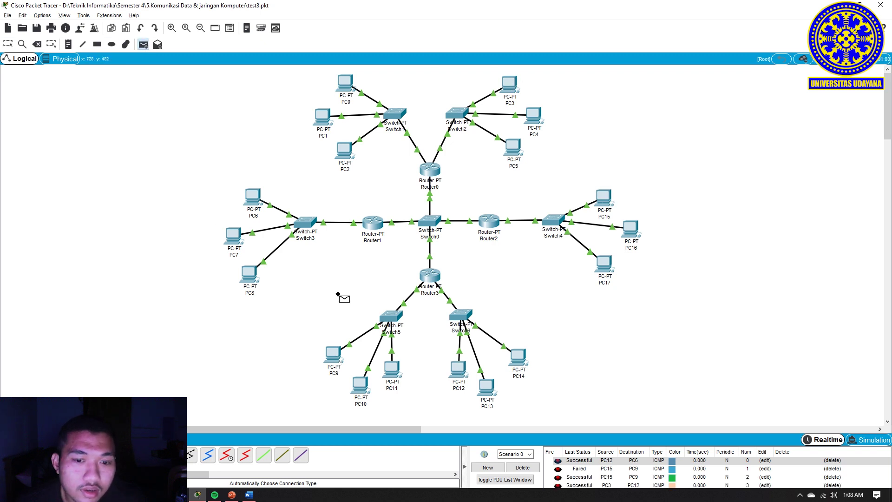
click(260, 199)
click(453, 374)
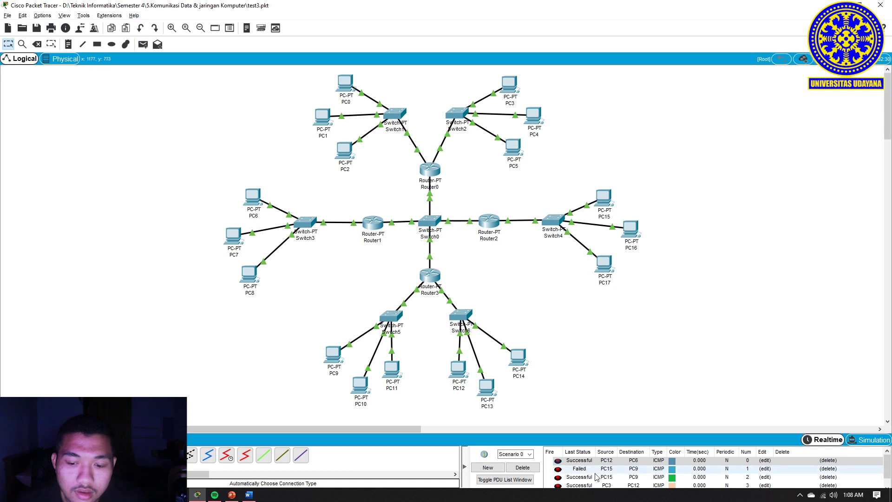
scroll(596, 476, down, 1)
- Send simple PDUs to PC9 from PC15 and from PC3, and check their status in the PDU list
click(142, 45)
click(604, 198)
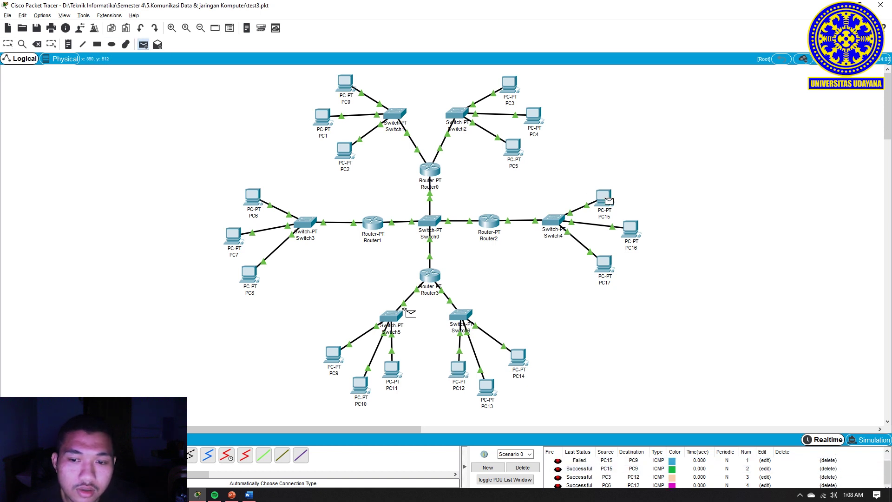
click(333, 357)
scroll(596, 478, down, 1)
click(142, 44)
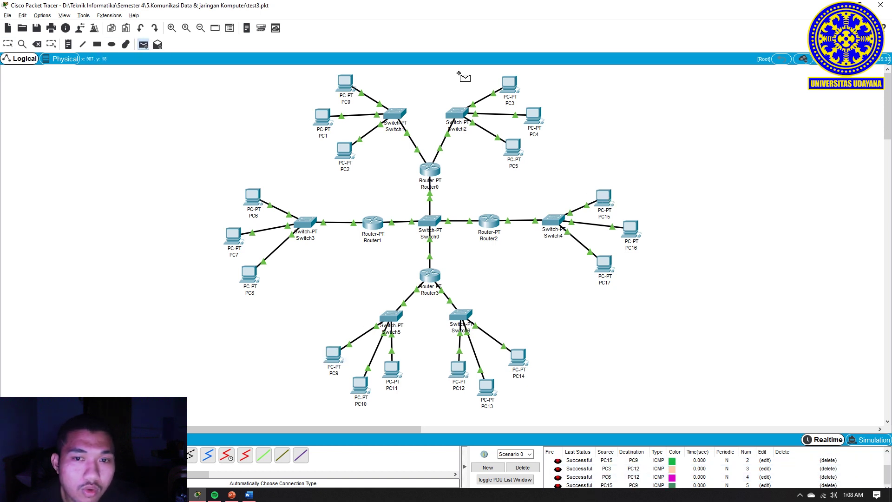
click(509, 84)
click(333, 357)
scroll(597, 478, down, 1)
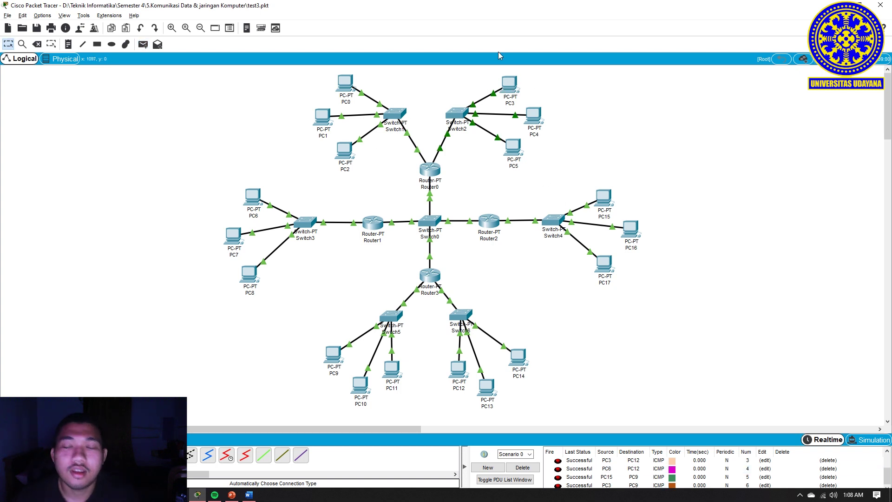